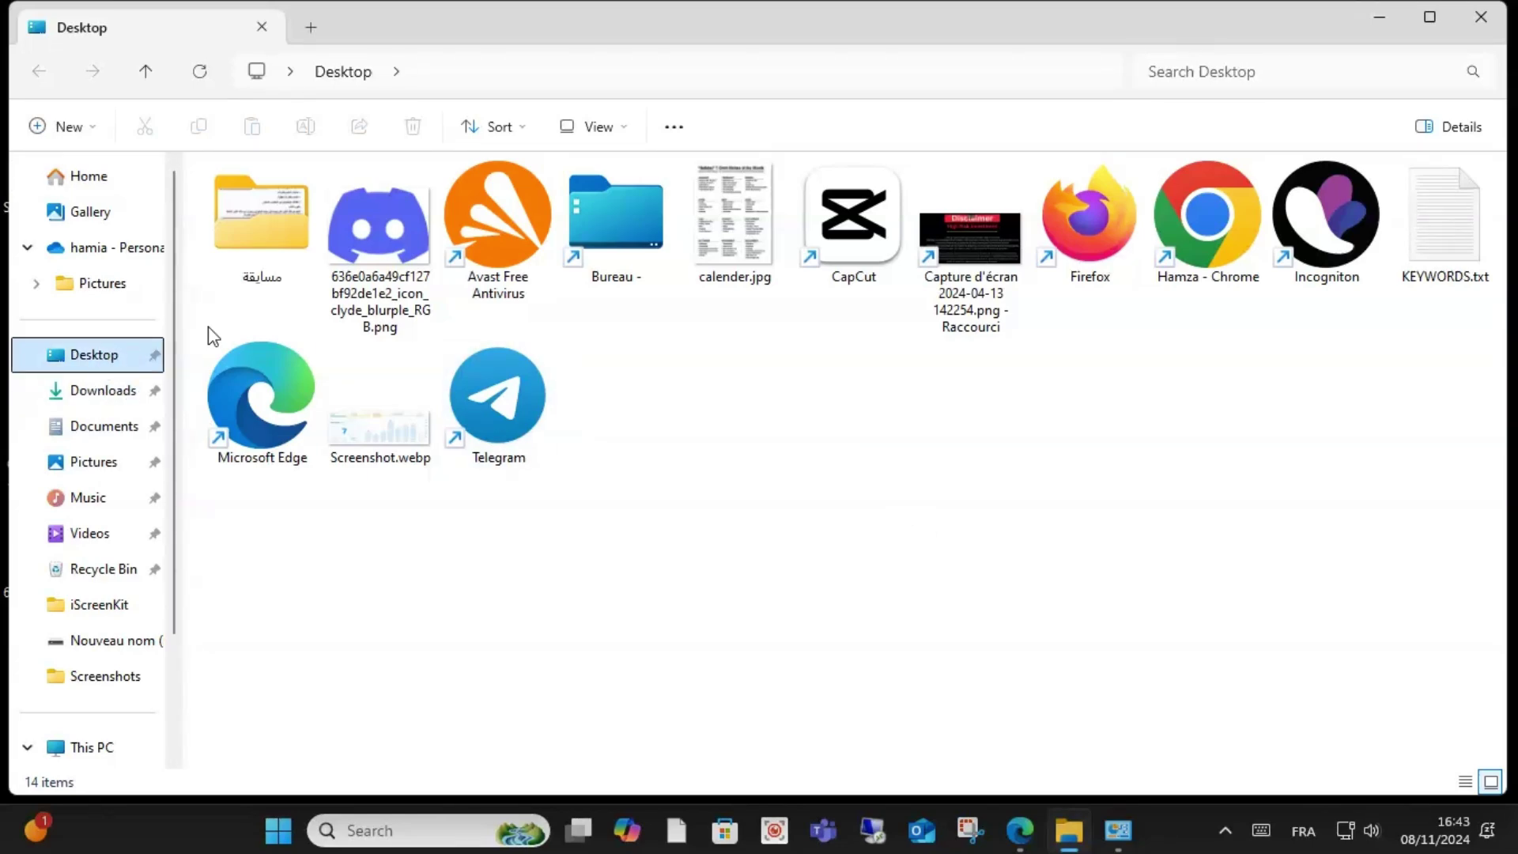
Step: Switch to This PC to view the drives, dismissing a stray context menu
click(92, 745)
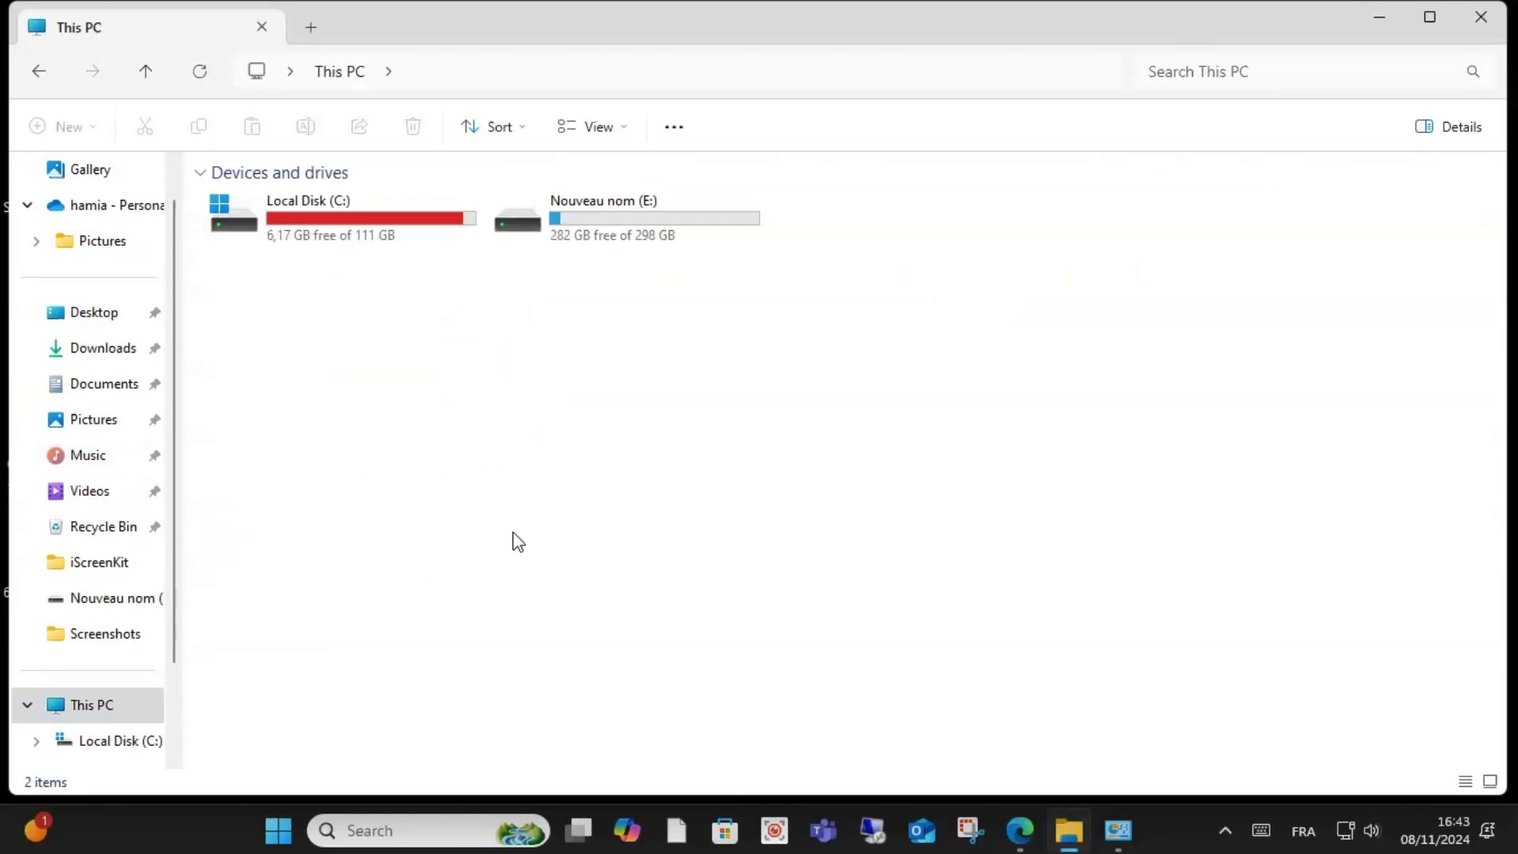
right_click(415, 465)
key(Escape)
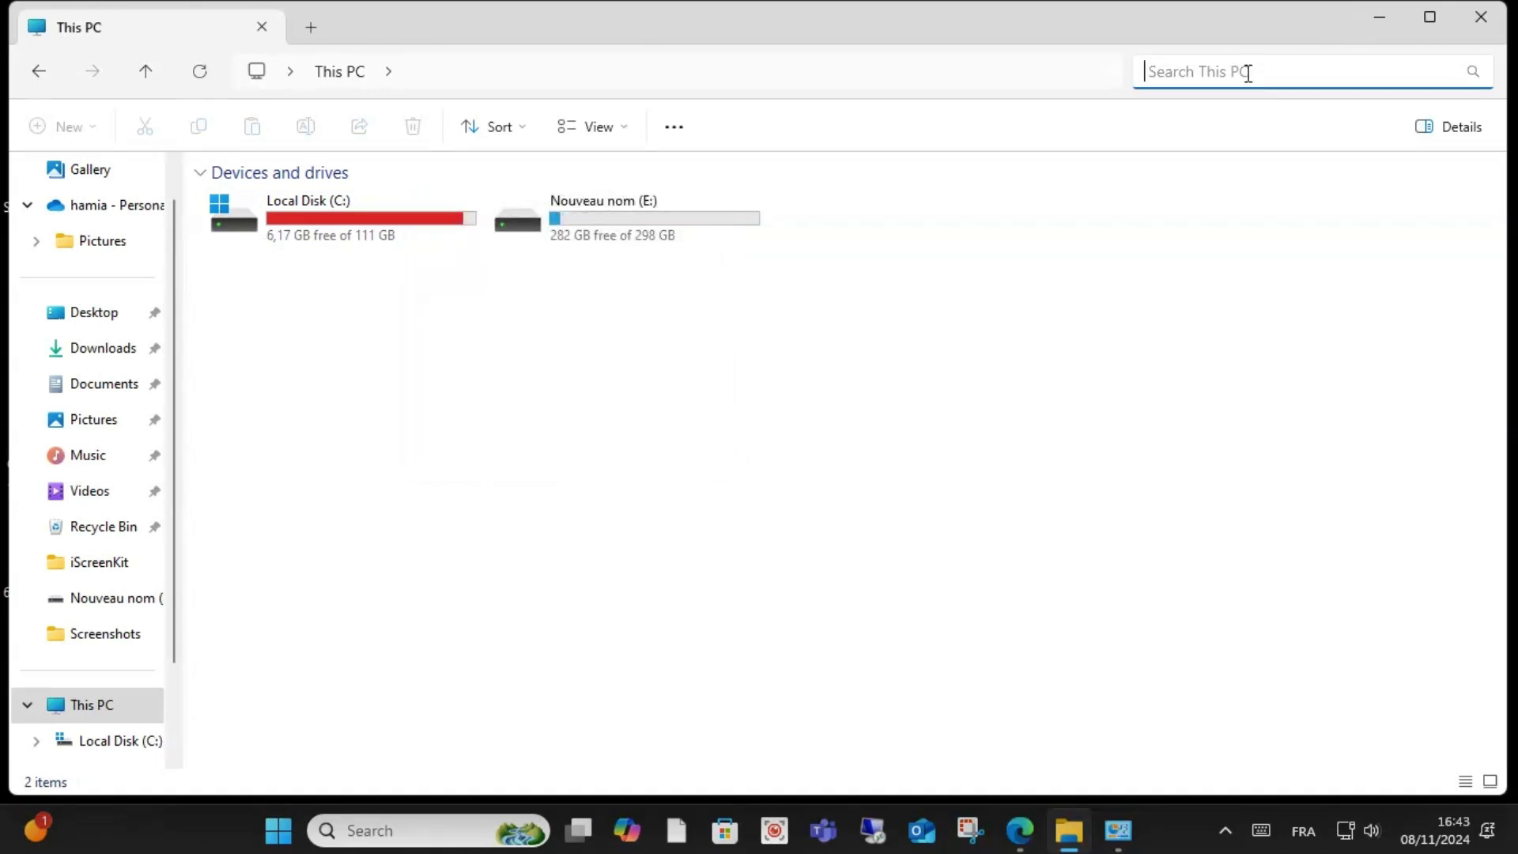
text(after effect)
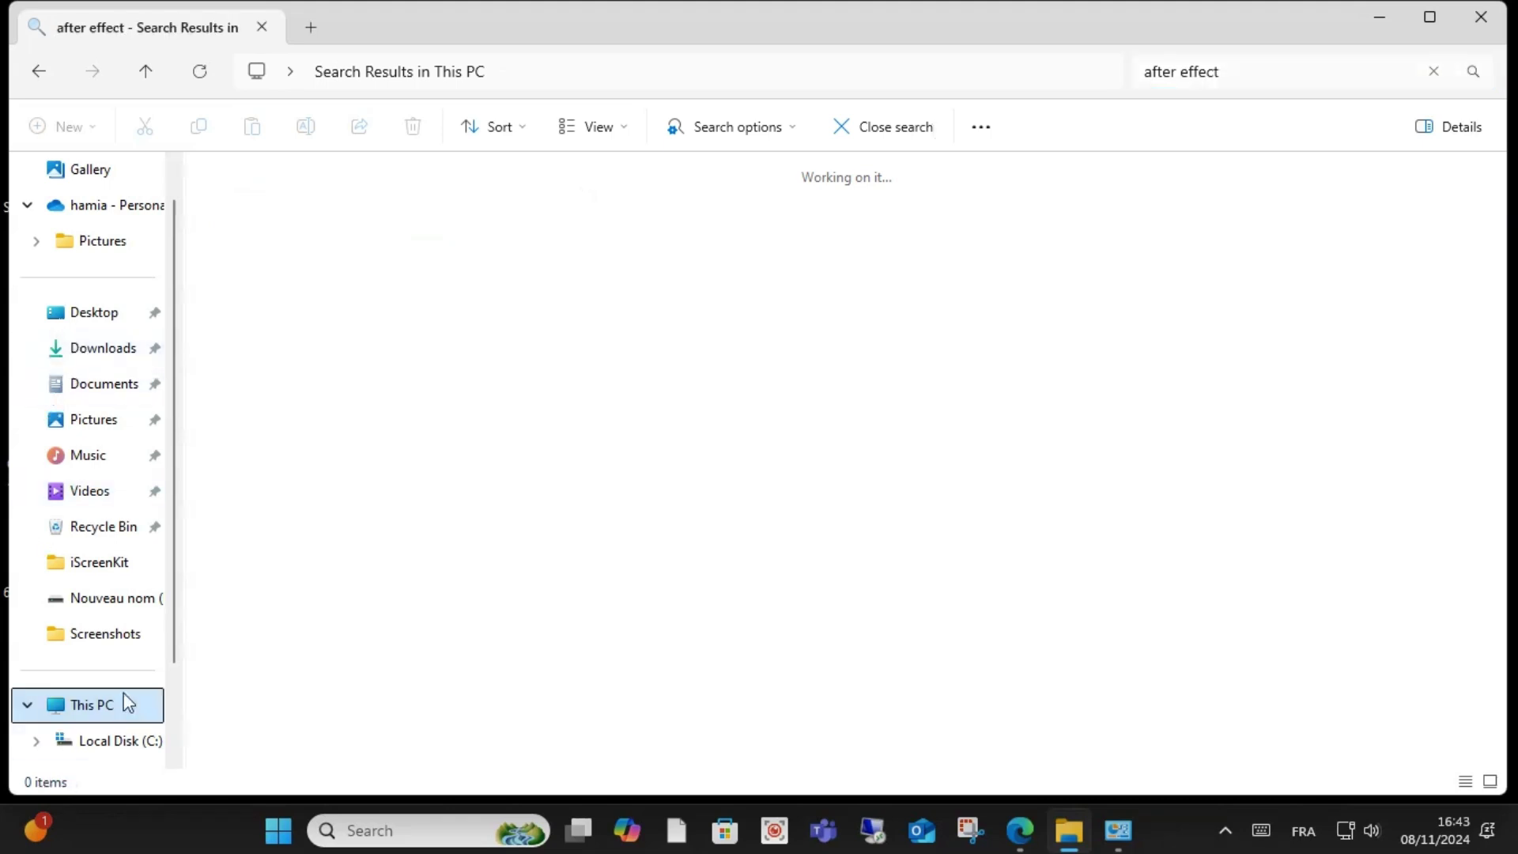
Step: Browse from C: through Program Files, Adobe and Adobe Creative Cloud into CCDContainer
double_click(309, 219)
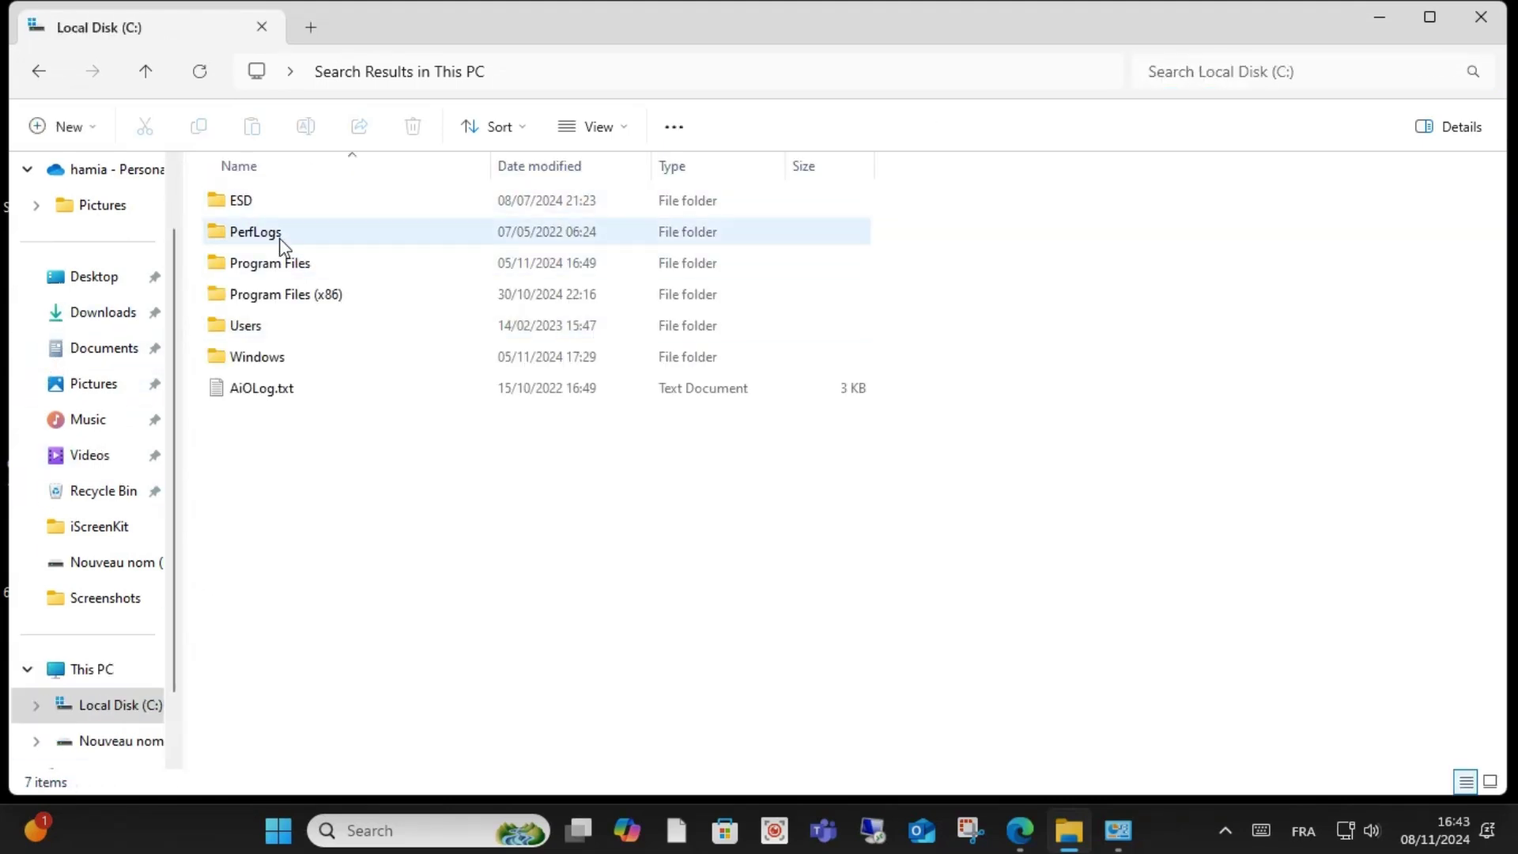
double_click(270, 262)
double_click(320, 199)
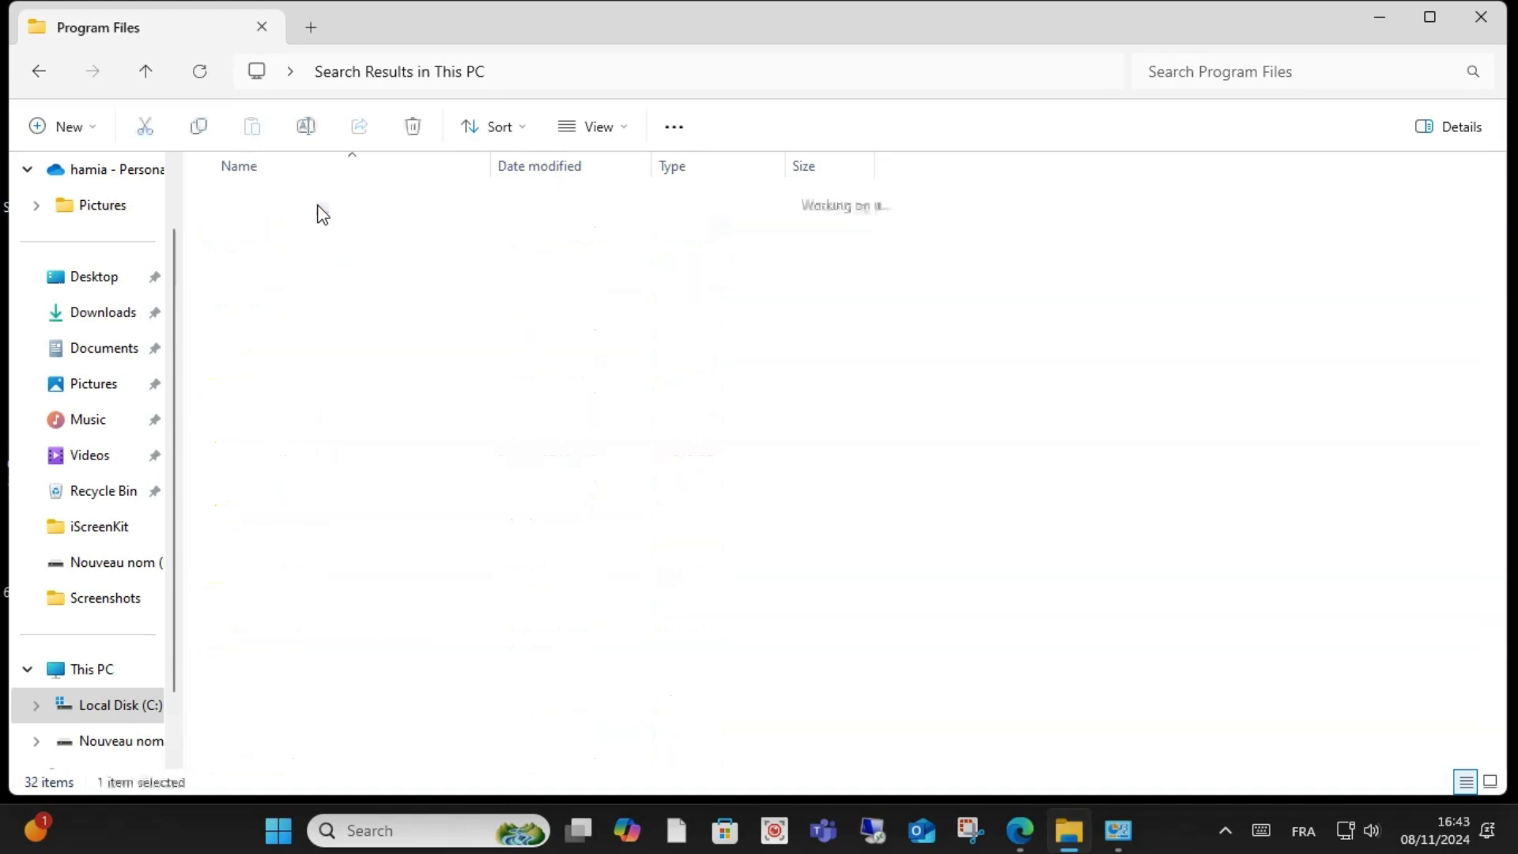
double_click(264, 262)
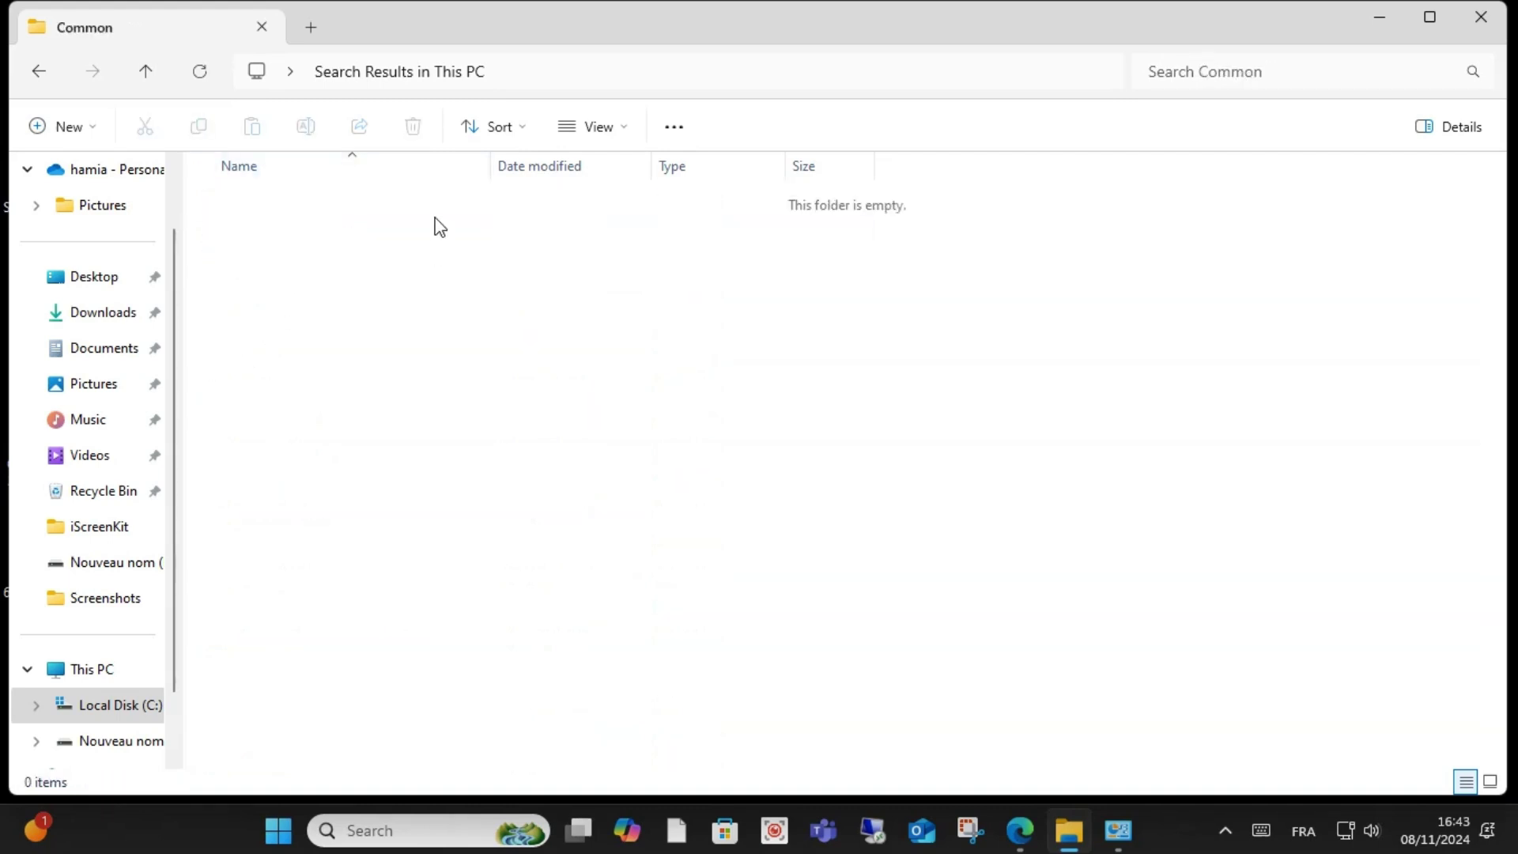
click(39, 72)
double_click(324, 232)
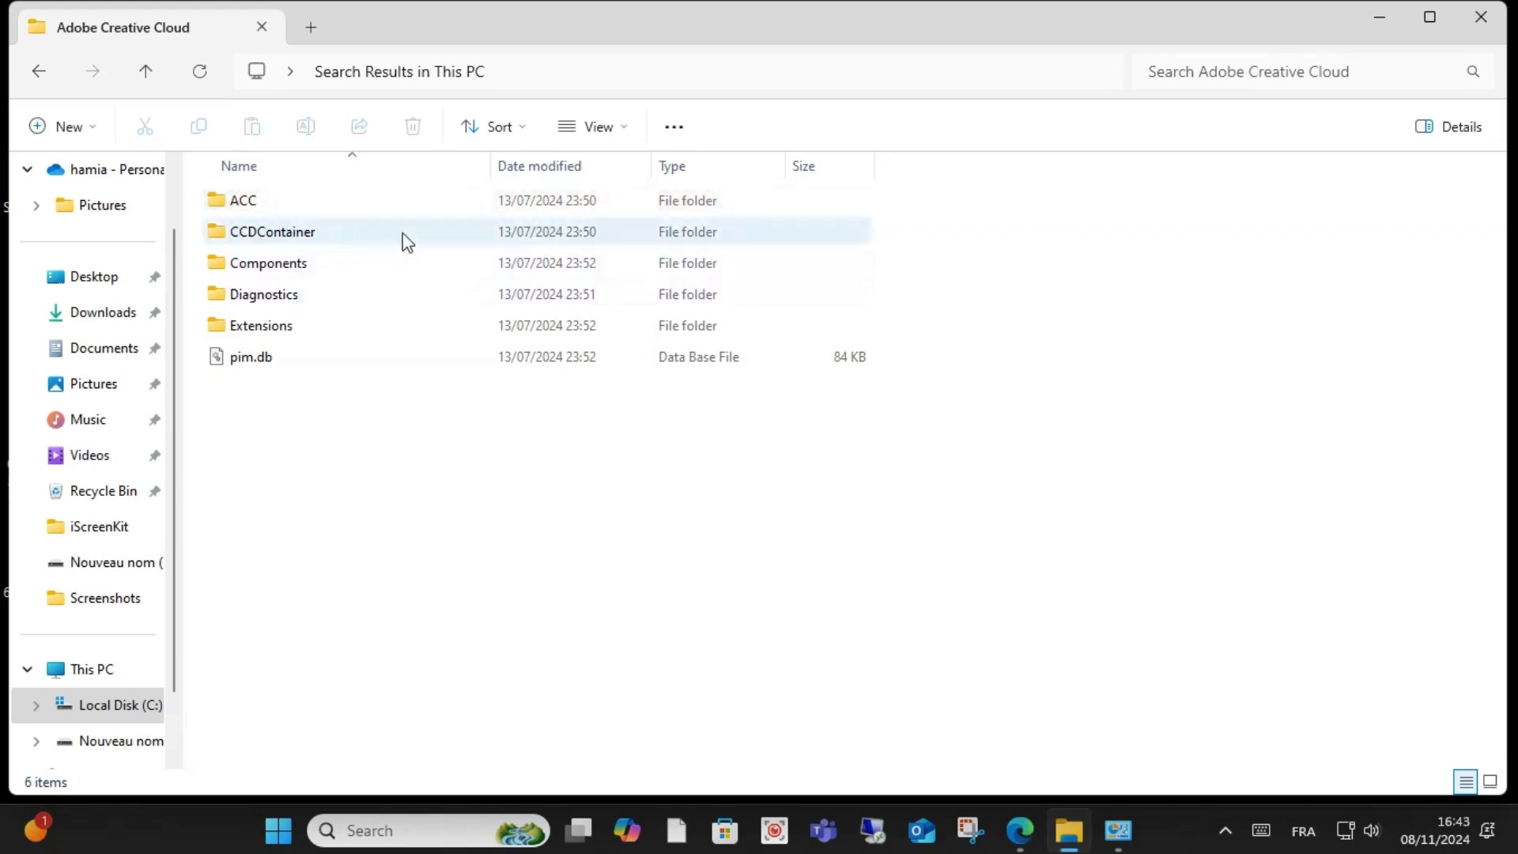
double_click(344, 232)
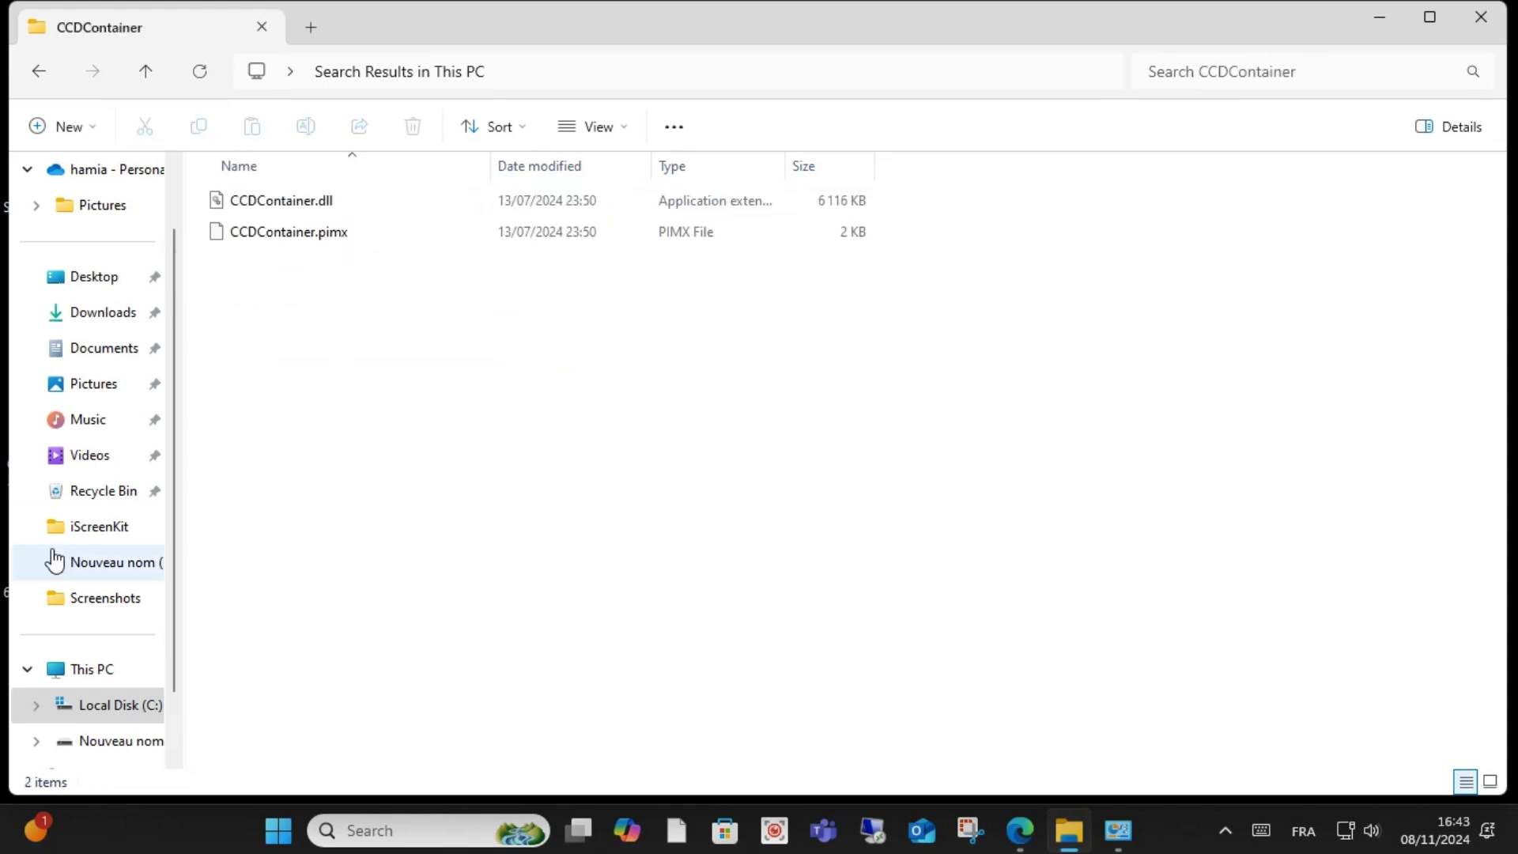
Step: Delete both CCDContainer files, approving each administrator permission prompt
mouse_move(326, 374)
mouse_down()
mouse_move(659, 232)
mouse_move(905, 63)
mouse_up()
key(Delete)
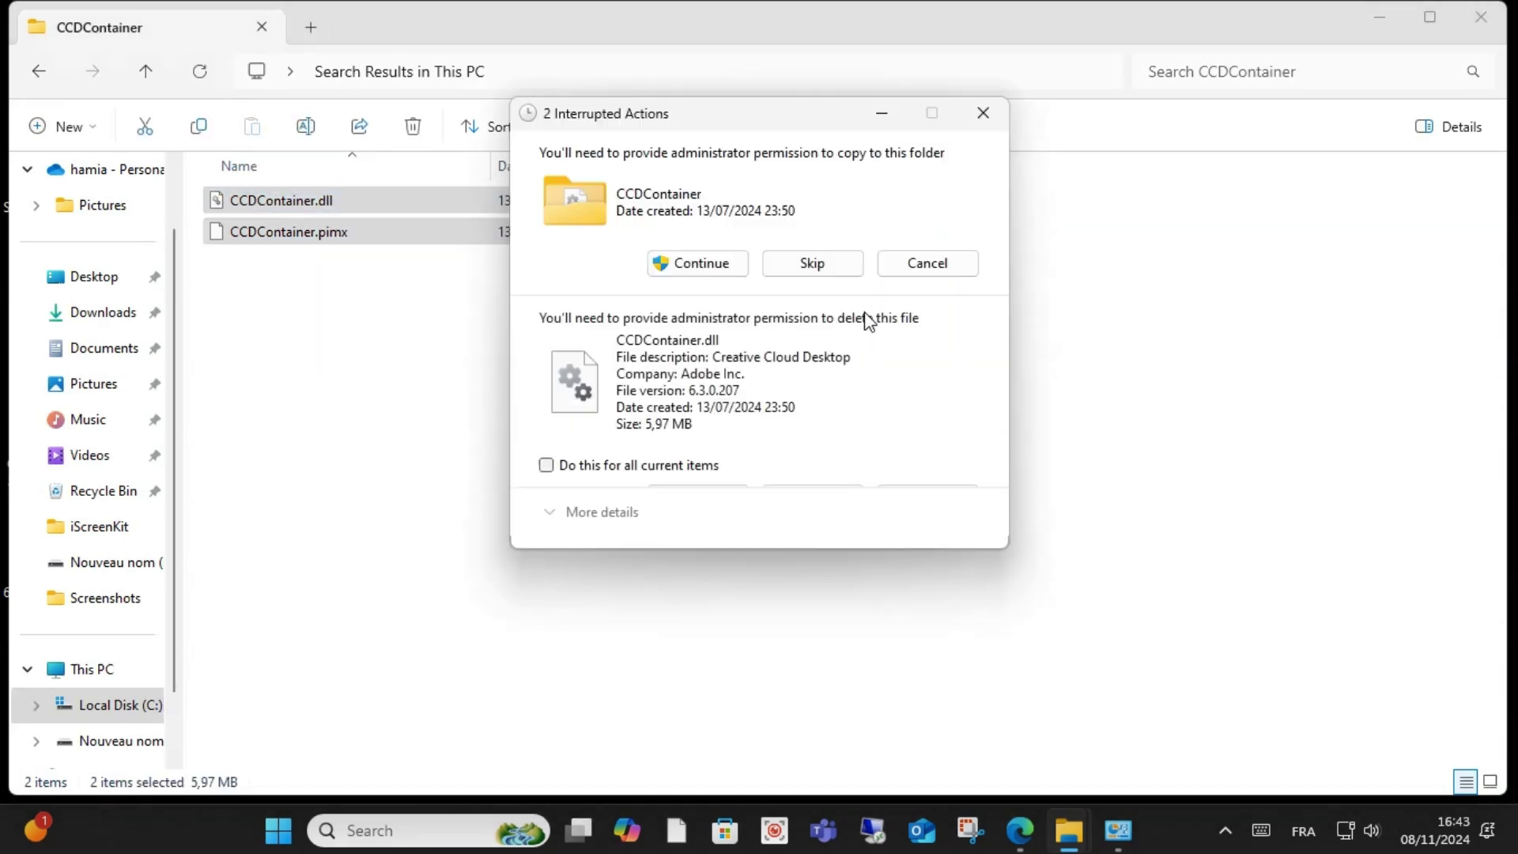
click(709, 501)
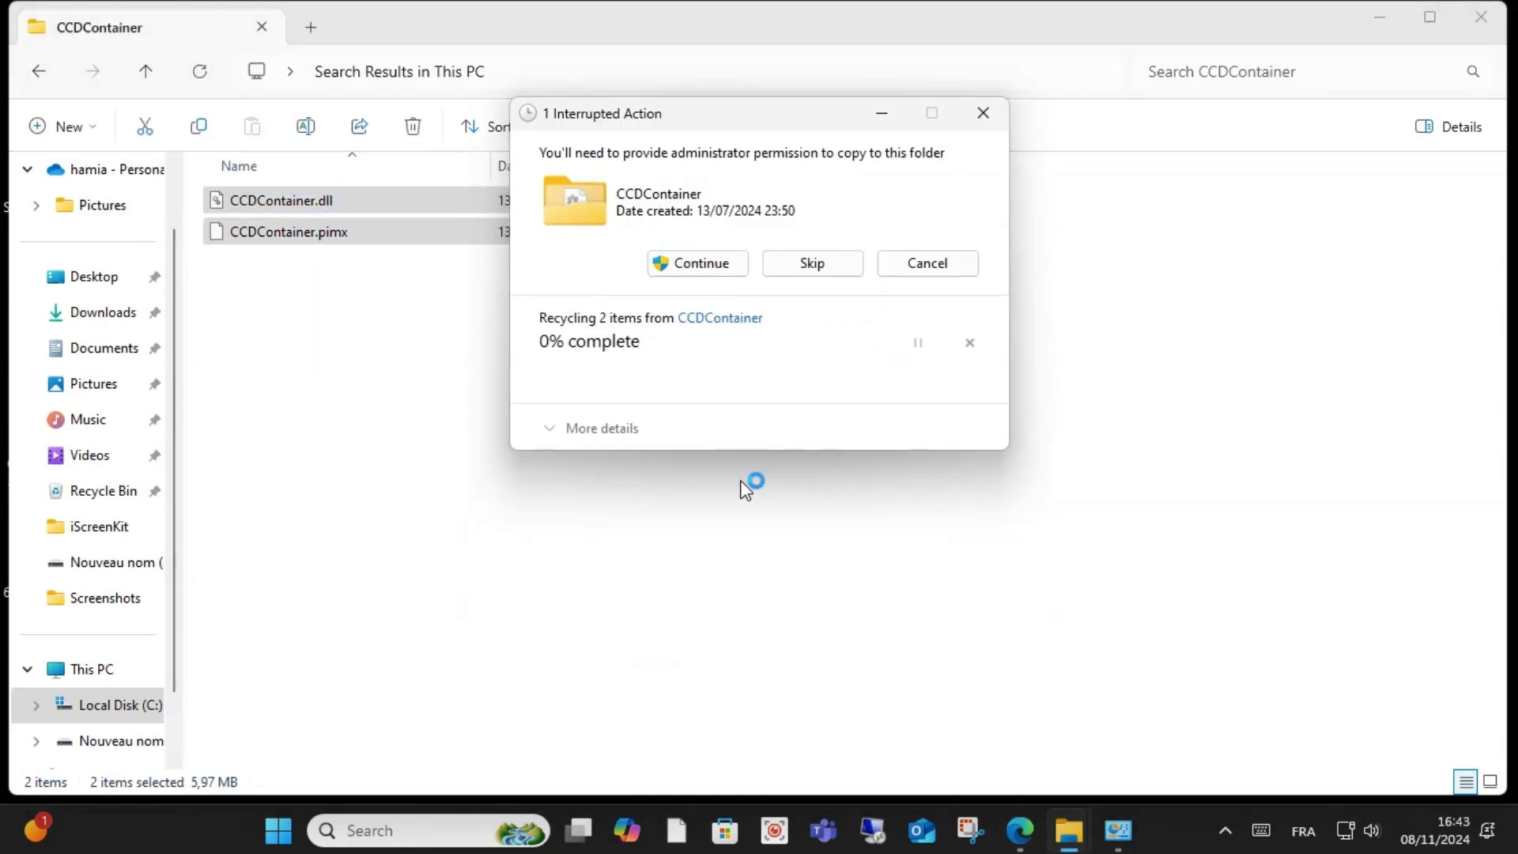
click(697, 468)
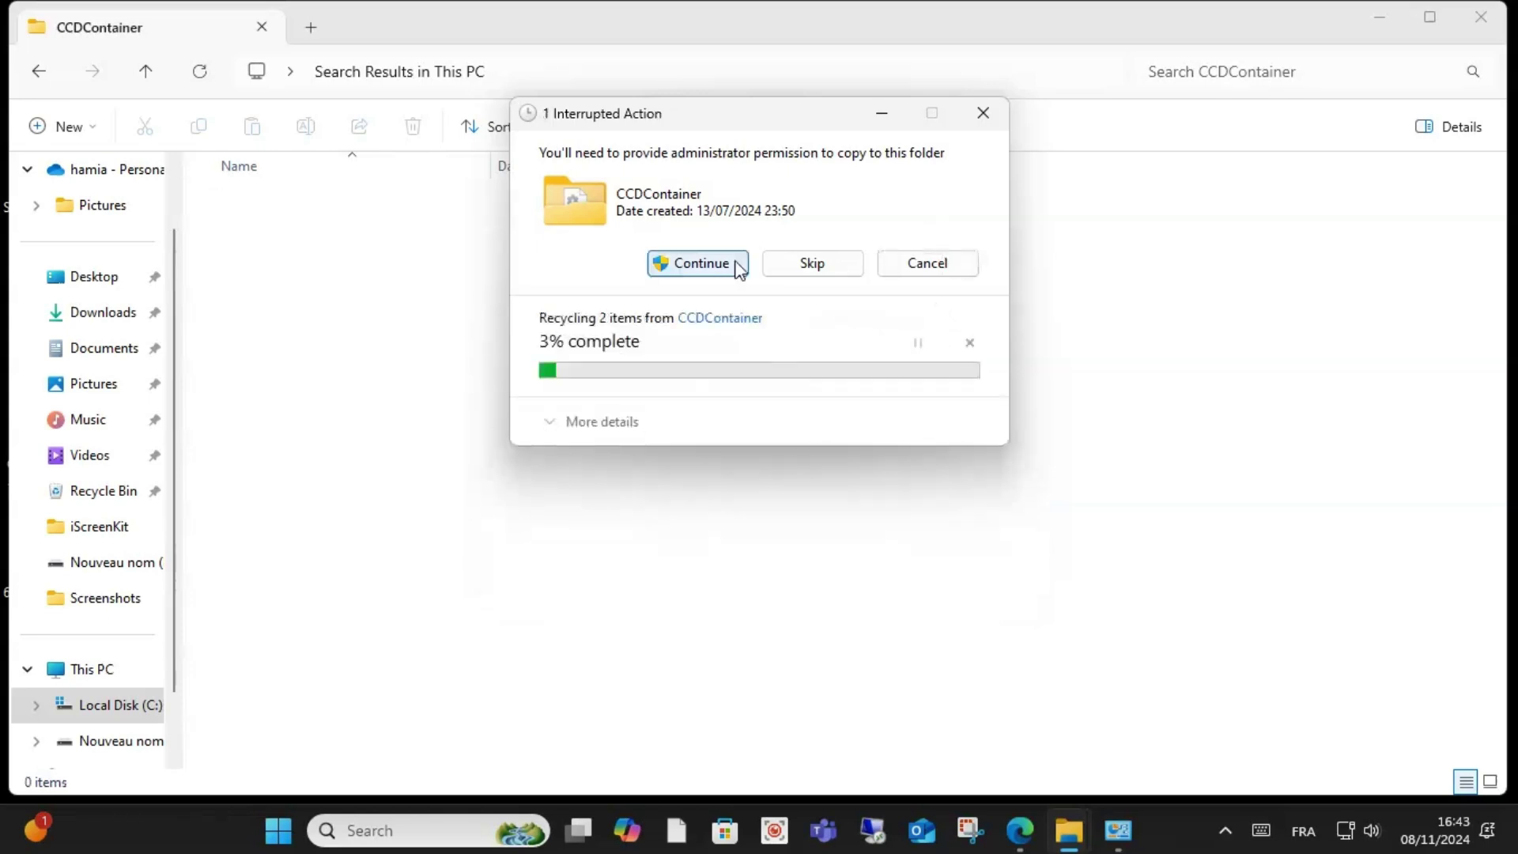
click(700, 262)
Step: Open Control Panel from the Windows search results
click(402, 830)
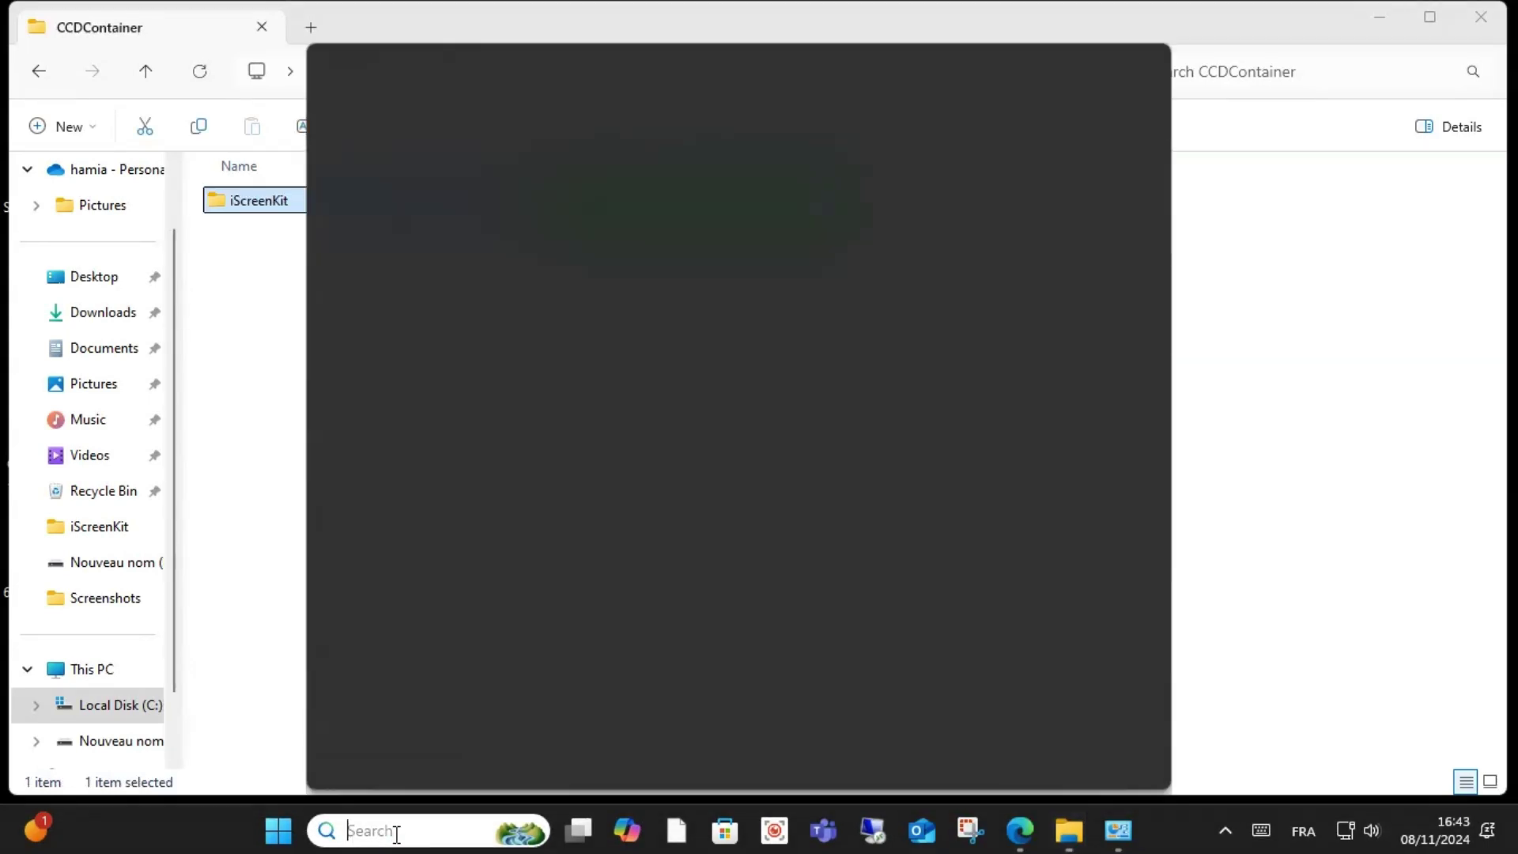
text(pannel)
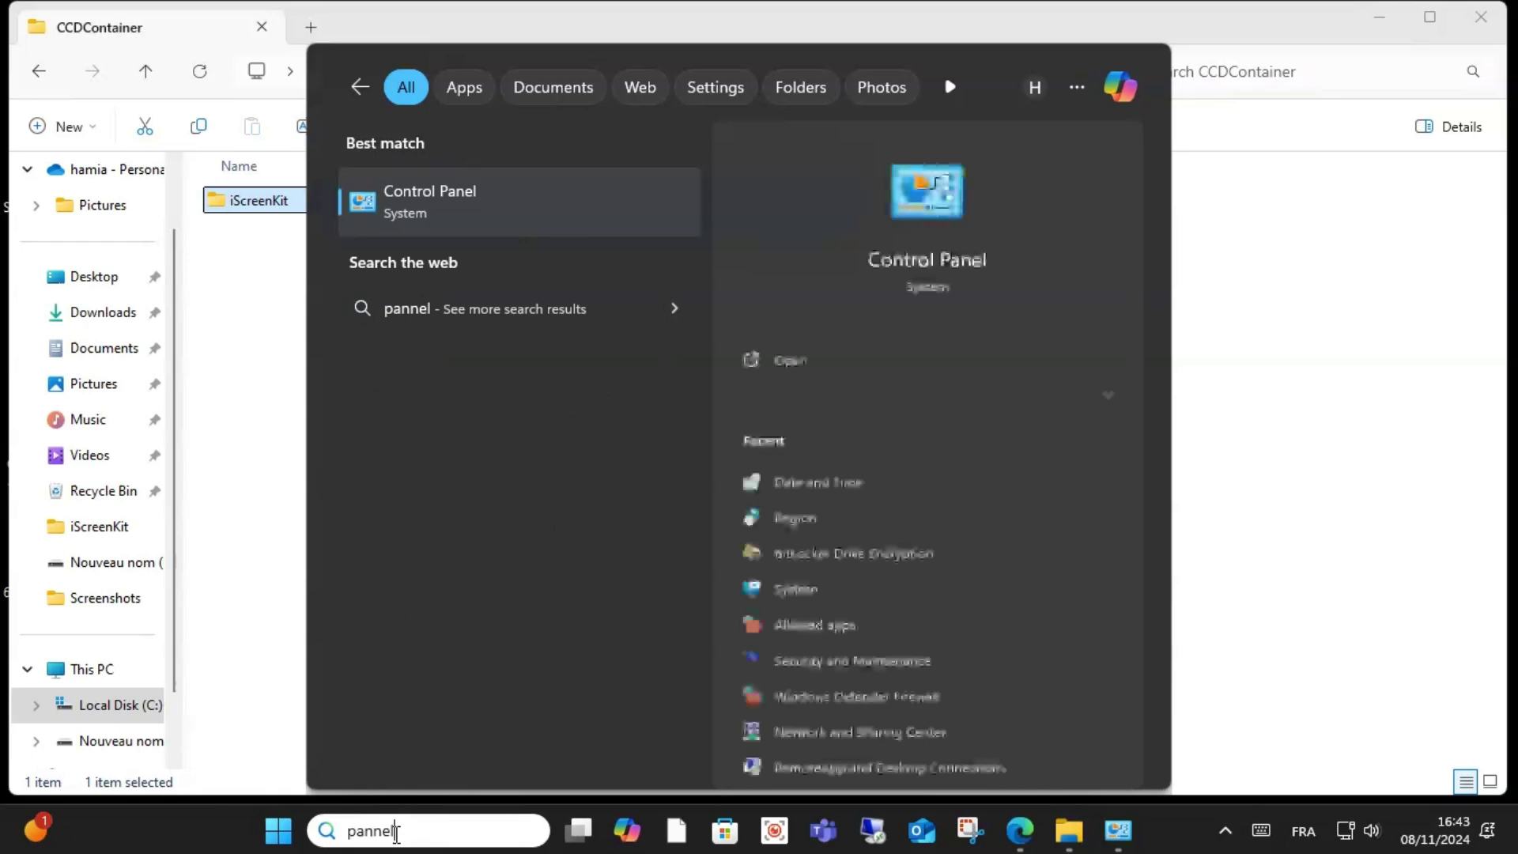
click(434, 202)
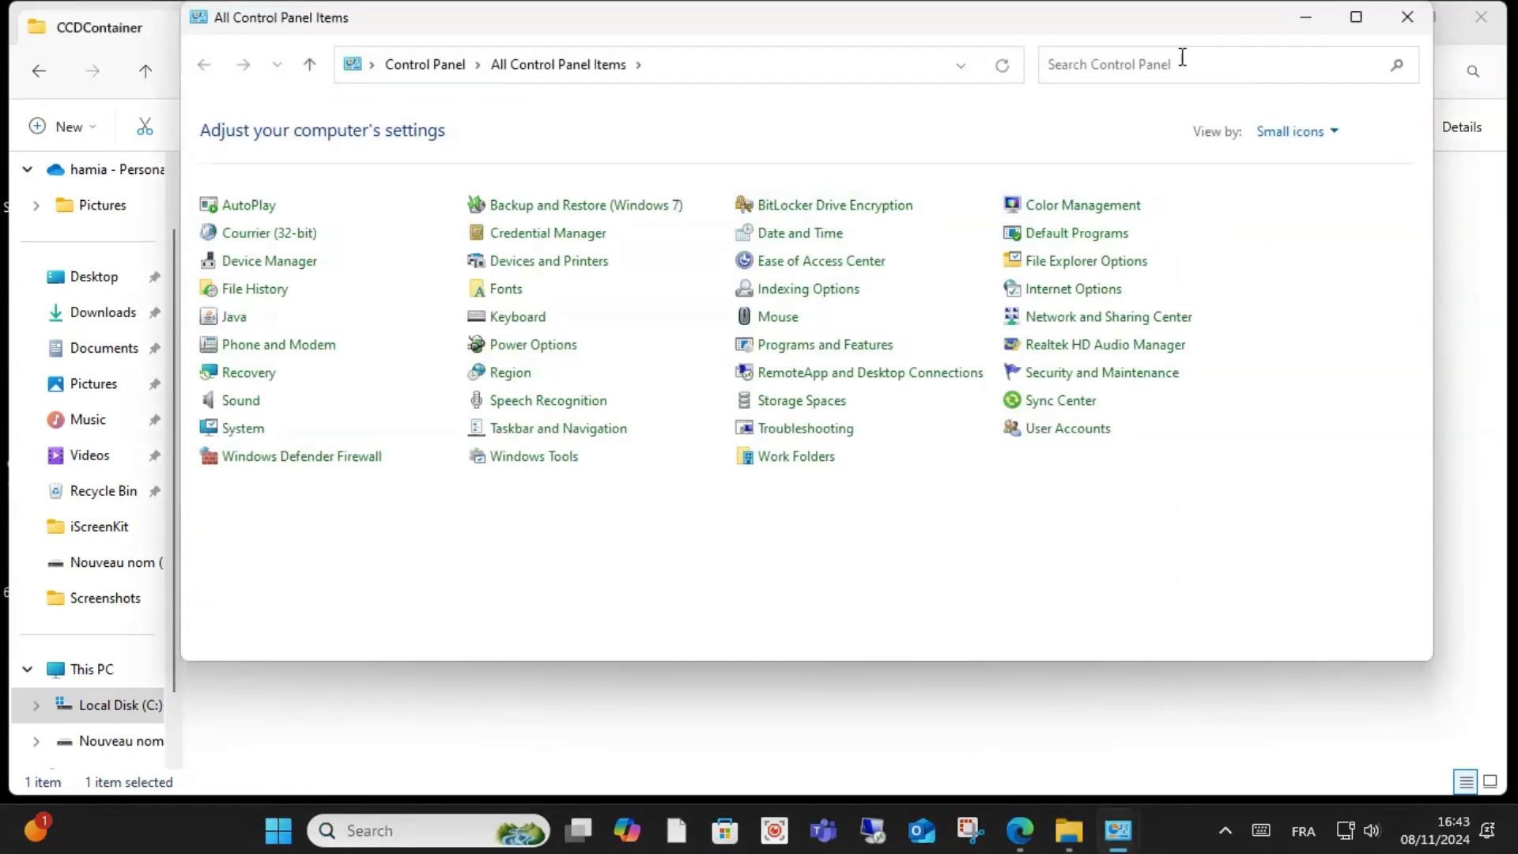
text(pr)
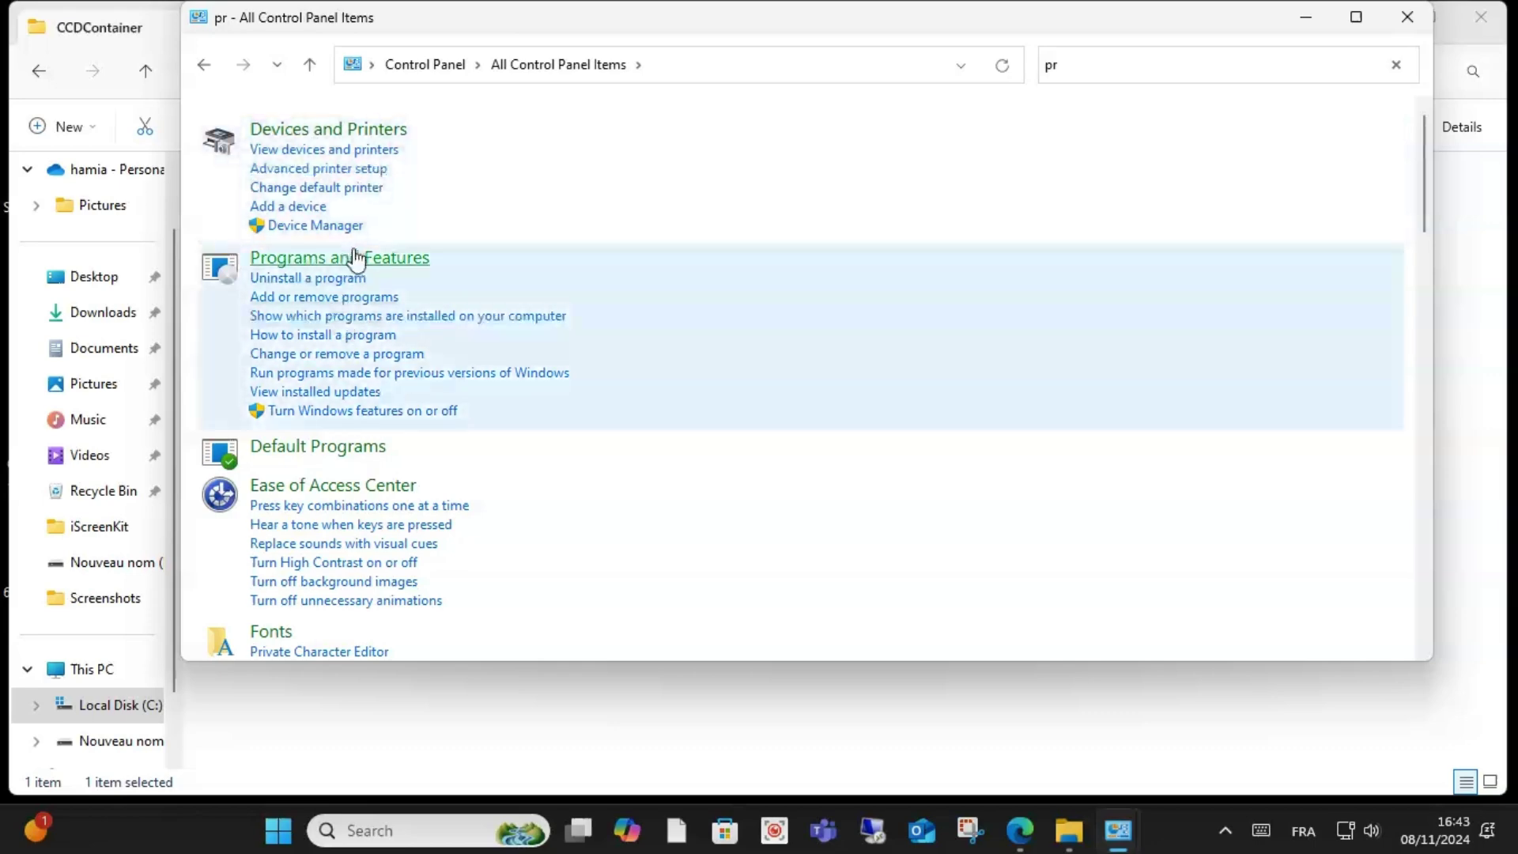
Step: Open Programs and Features full screen and start uninstalling Adobe Creative Cloud
click(425, 263)
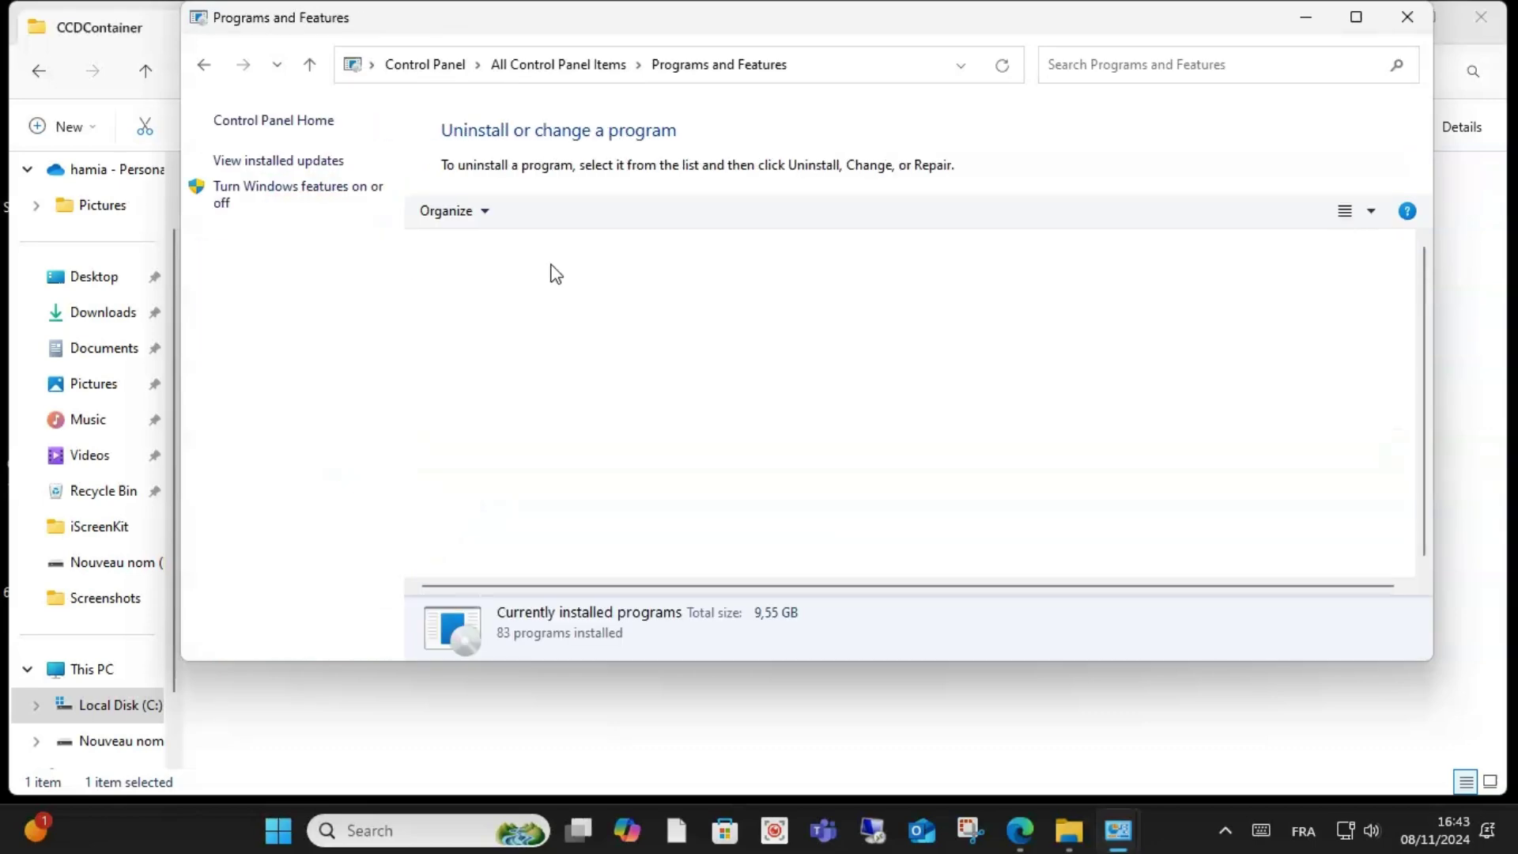
click(1356, 16)
scroll(380, 416, down, 5)
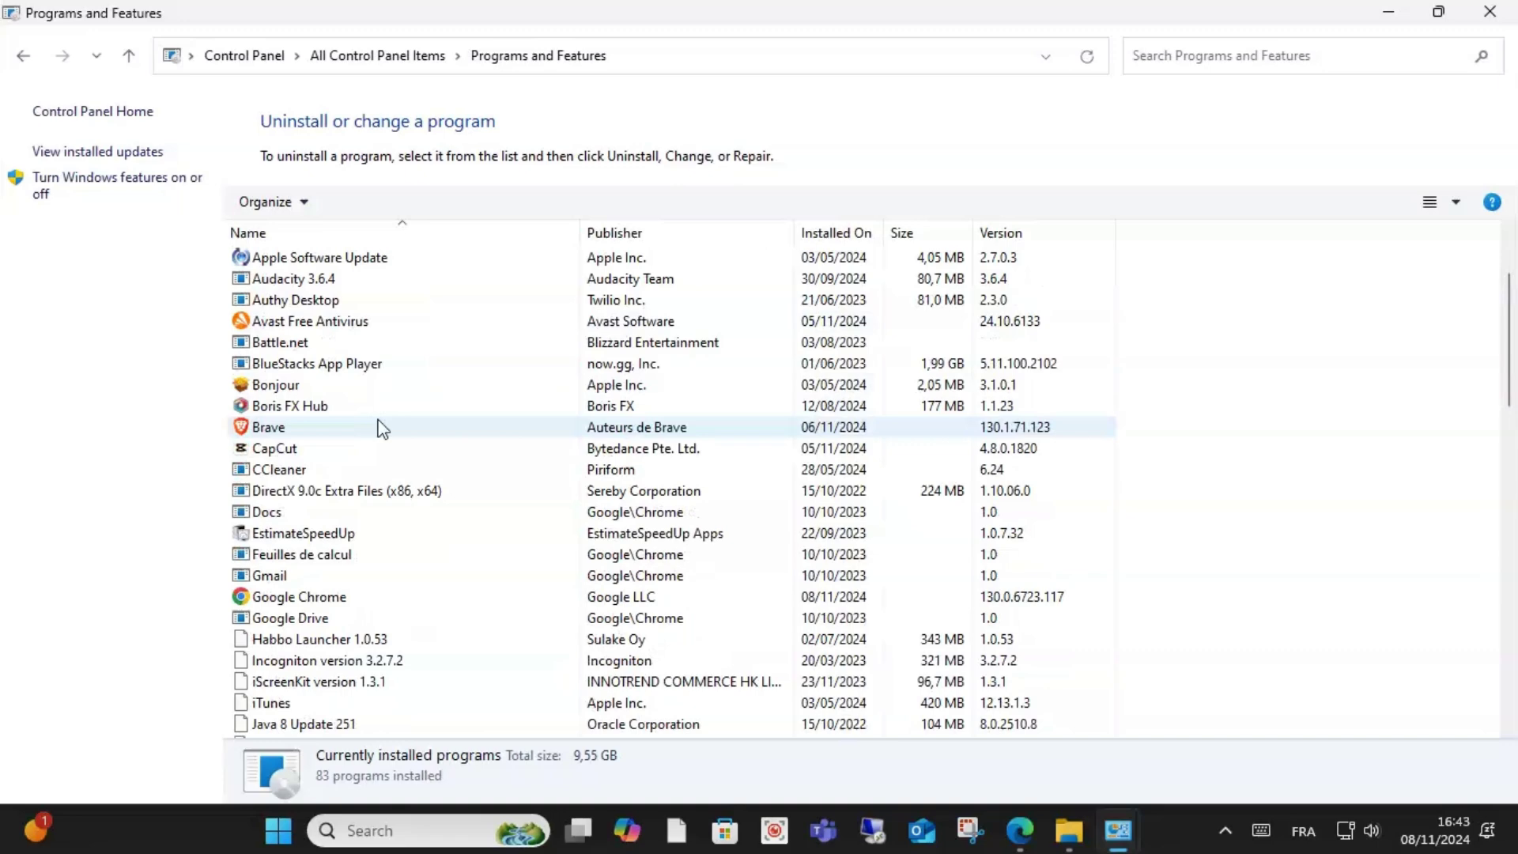
scroll(830, 427, down, 2)
drag(1509, 355, 1509, 261)
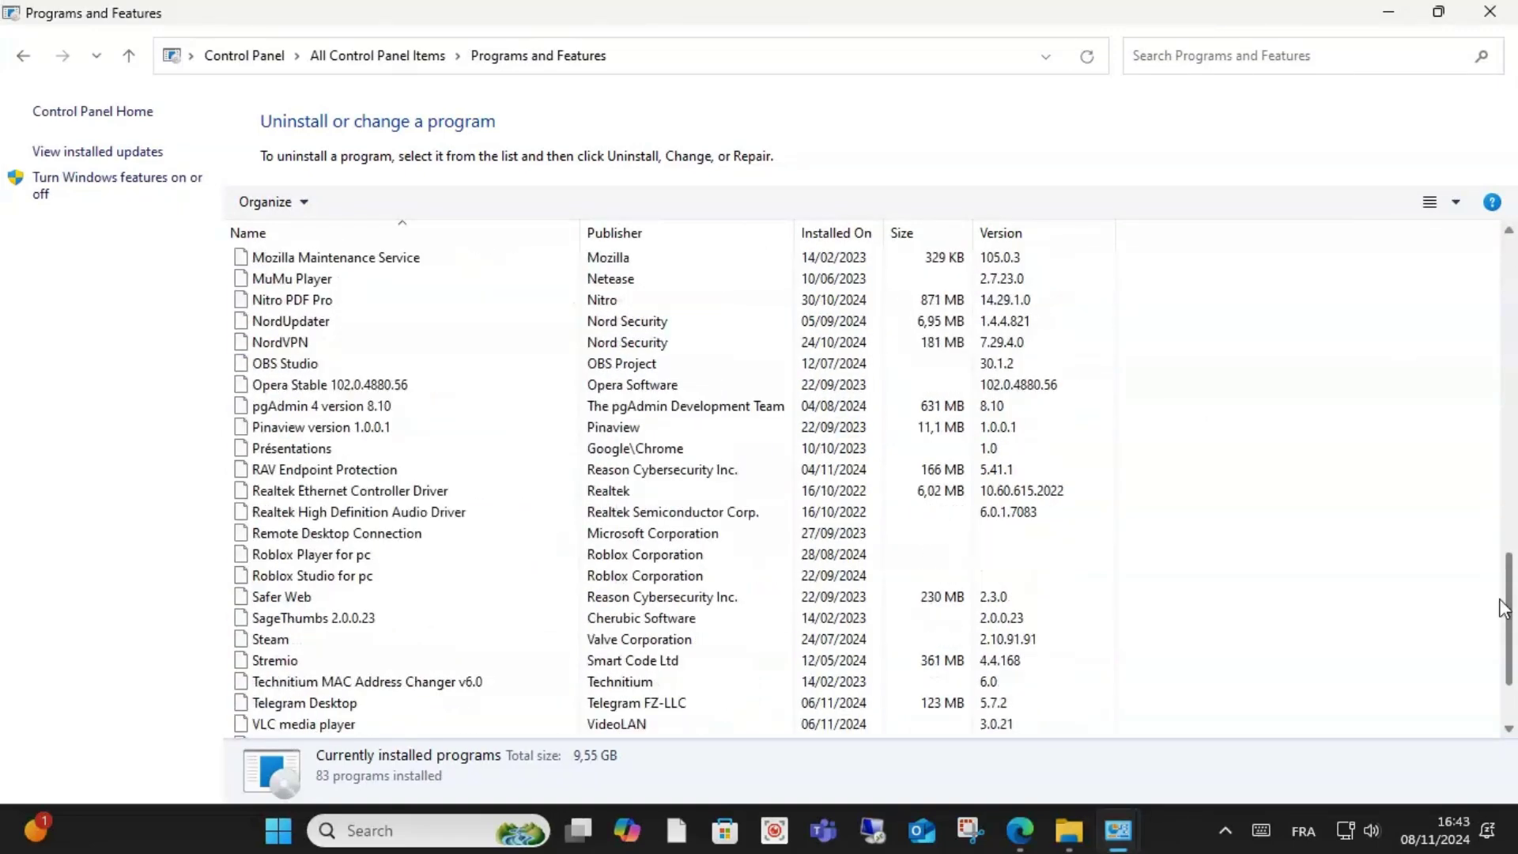
click(316, 300)
right_click(317, 300)
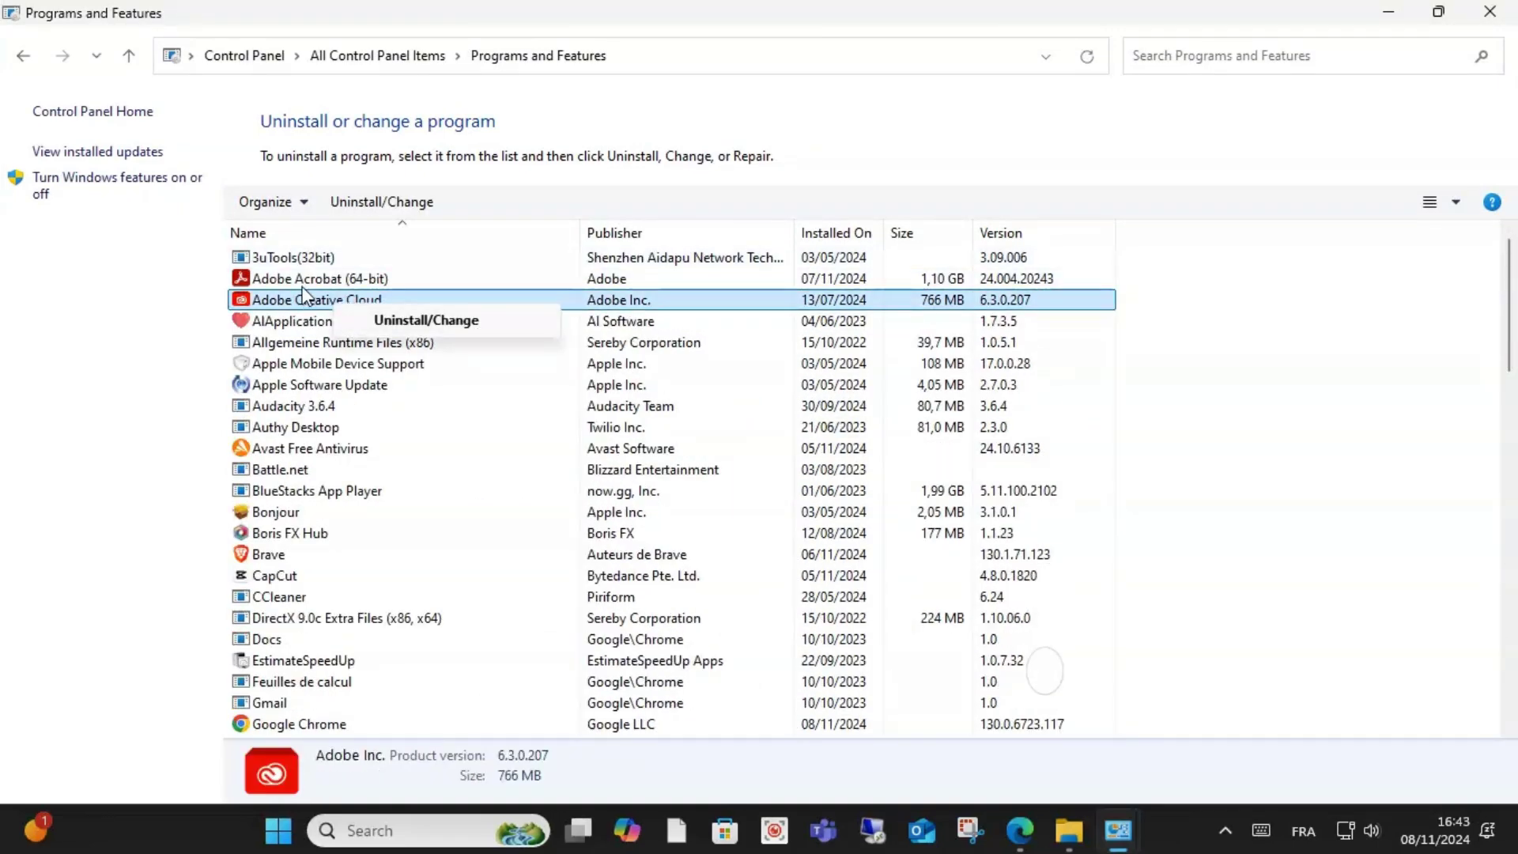
click(450, 321)
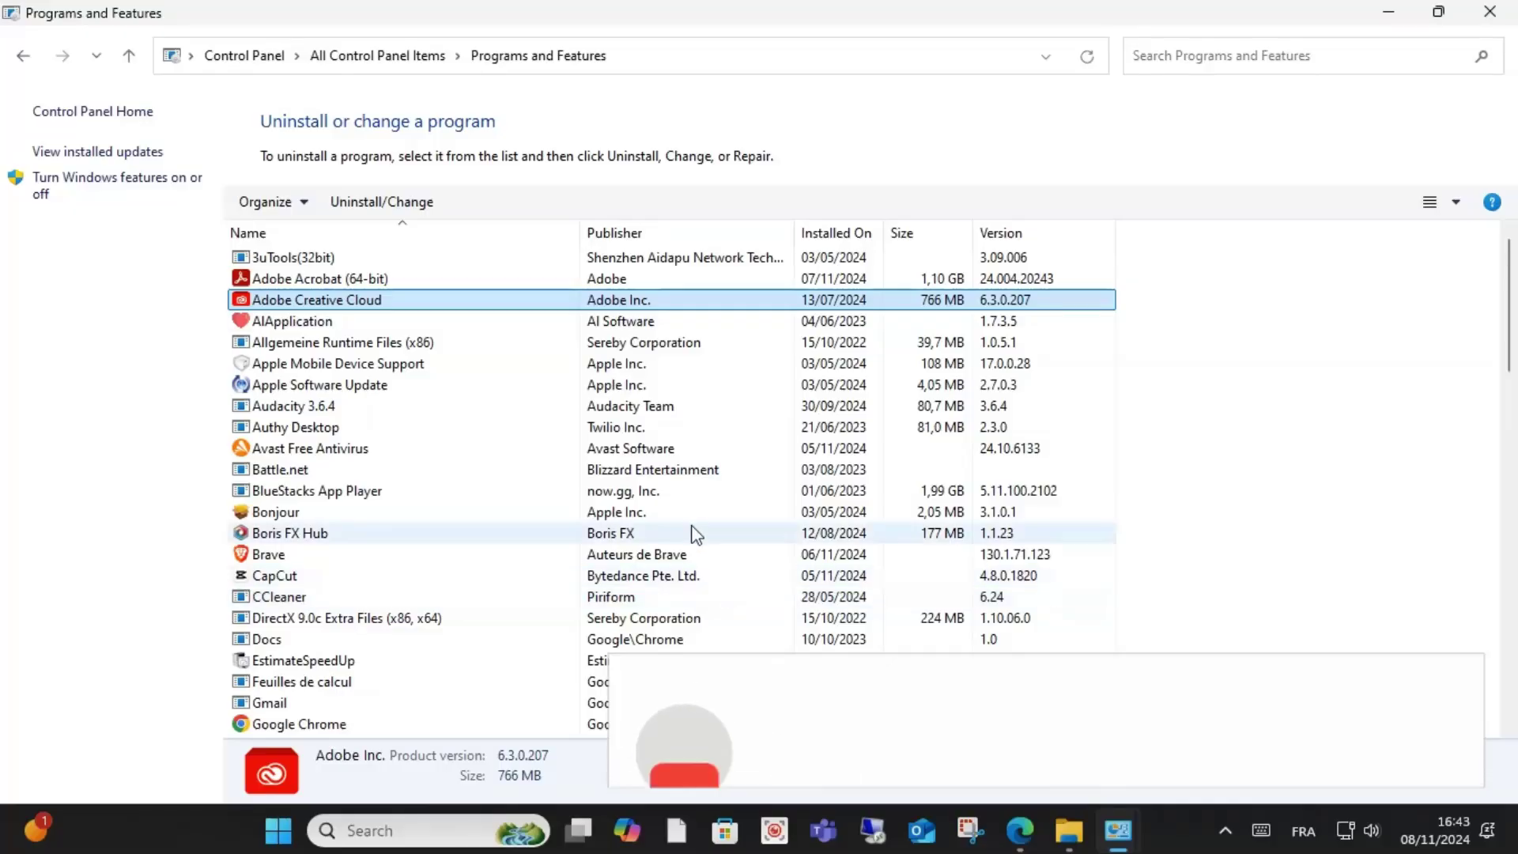
Step: Attempt an Adobe Acrobat uninstall, dismiss the wait notice, and confirm Creative Cloud's uninstall
click(302, 279)
right_click(303, 278)
click(414, 296)
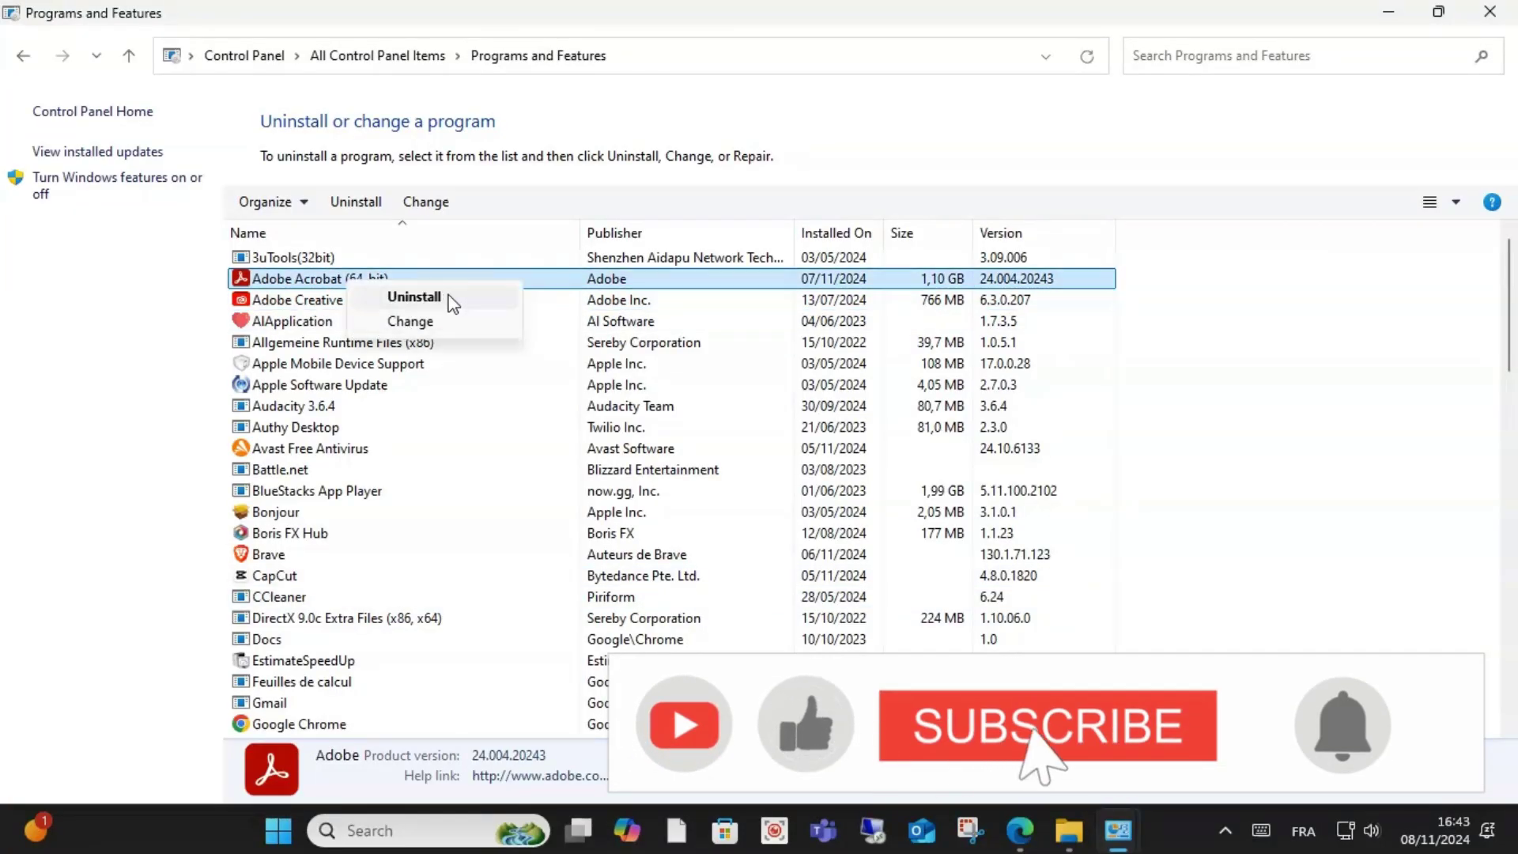
click(889, 430)
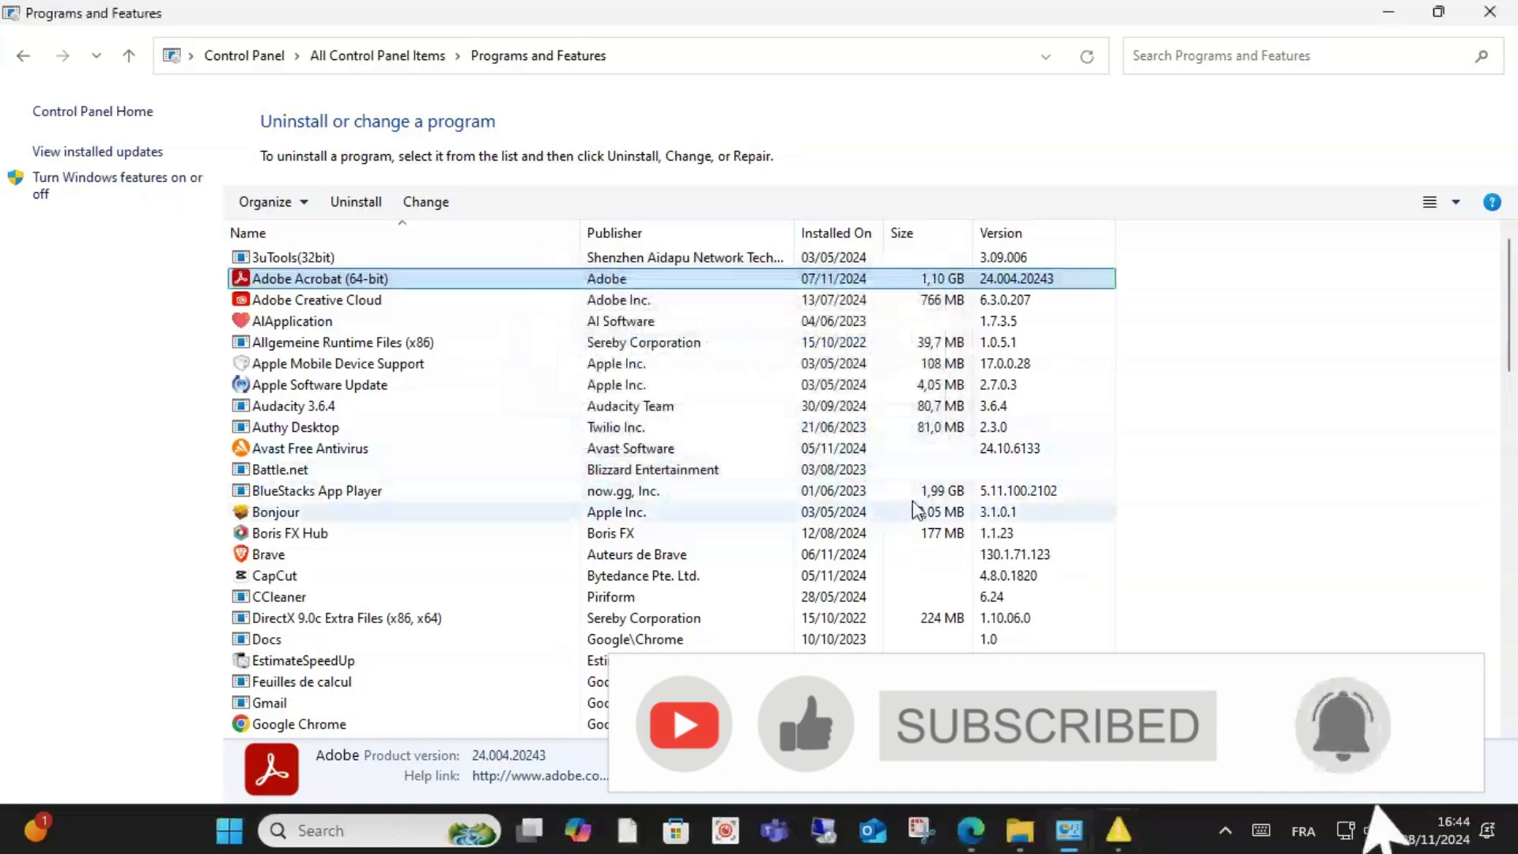
click(794, 448)
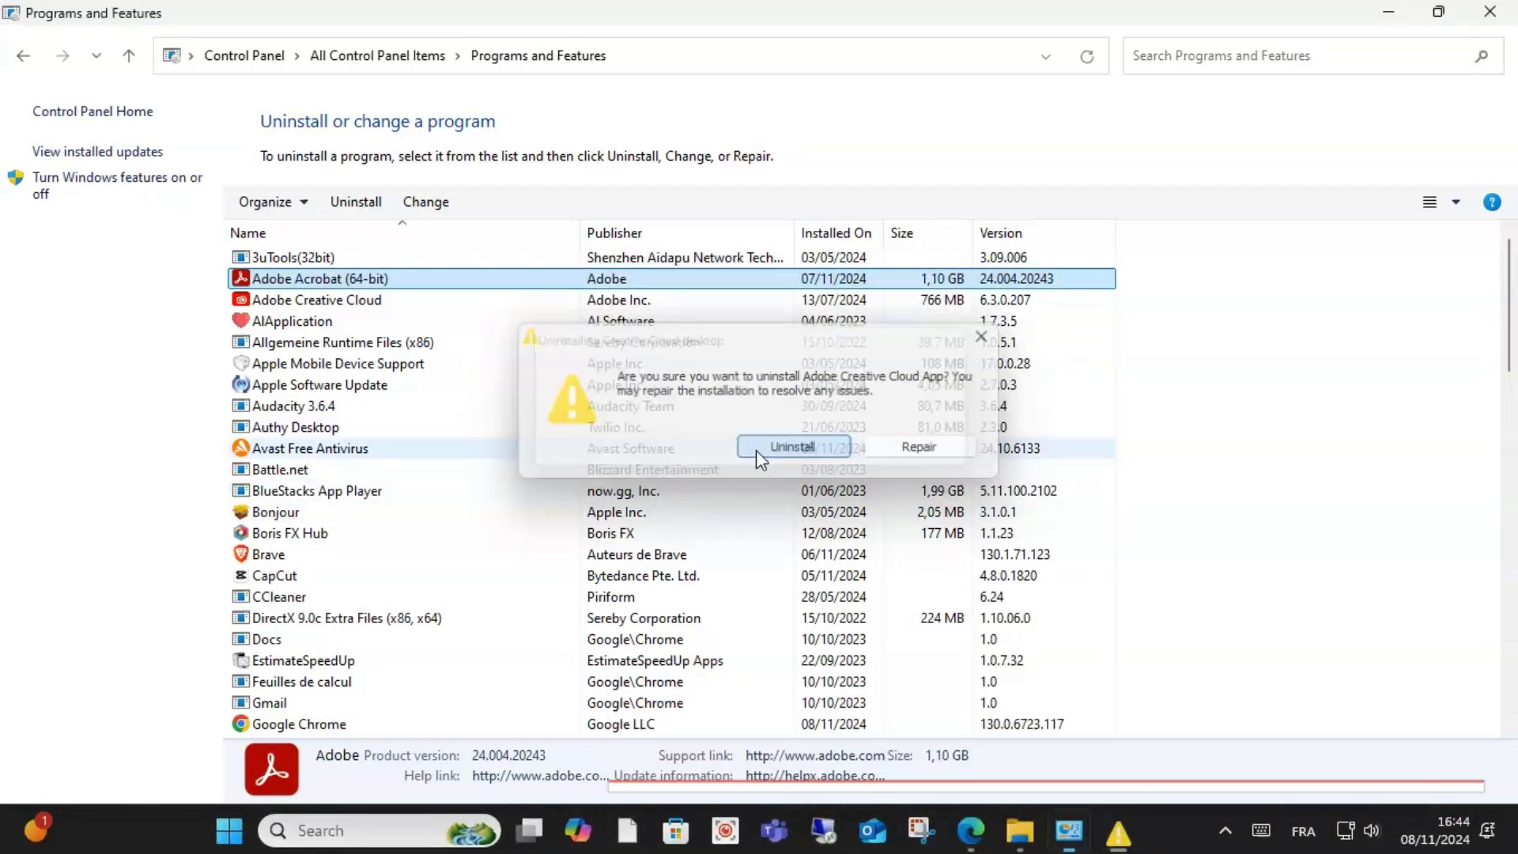
click(1227, 831)
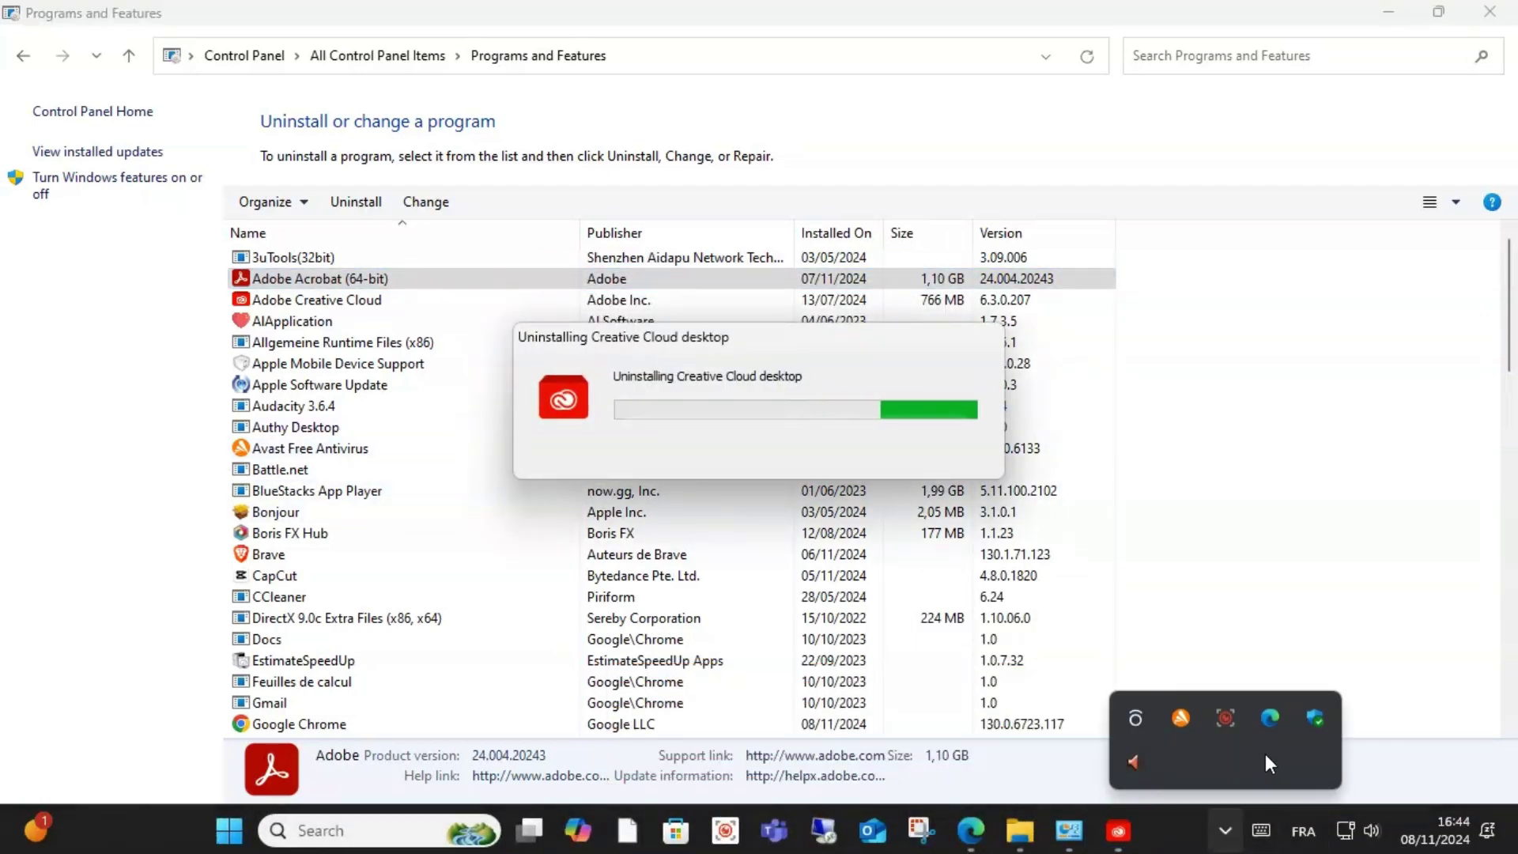